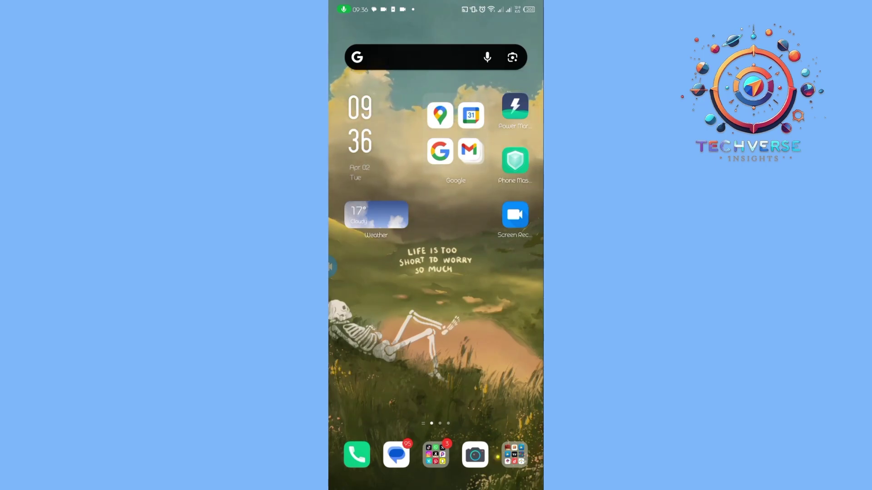
# - Launch InShot from the Social folder on the home screen dock
pyautogui.click(436, 455)
pyautogui.scroll(-2, 437, 248)
pyautogui.scroll(-2, 436, 249)
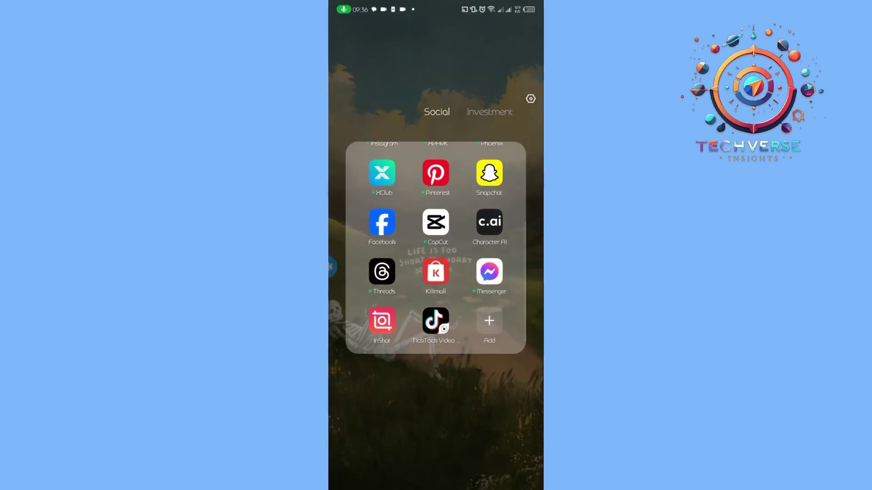
pyautogui.click(383, 321)
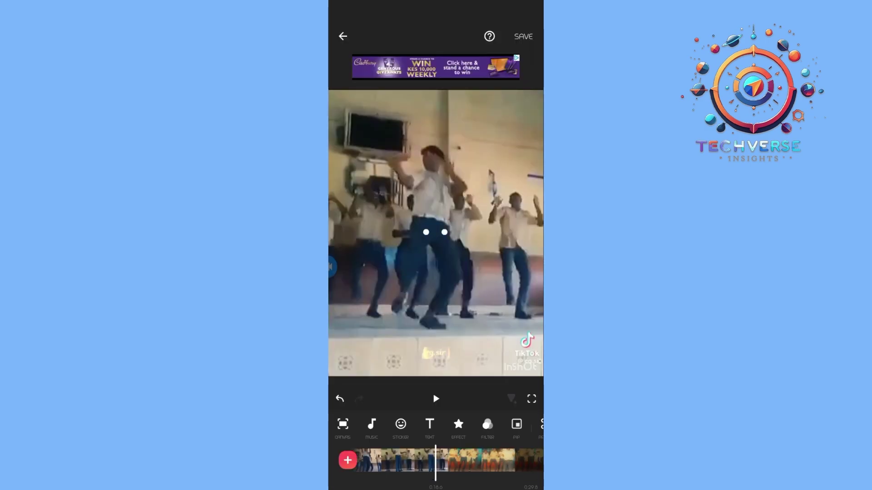
# - Exit the dance video editor and keep the video as a draft
pyautogui.click(343, 36)
pyautogui.click(382, 45)
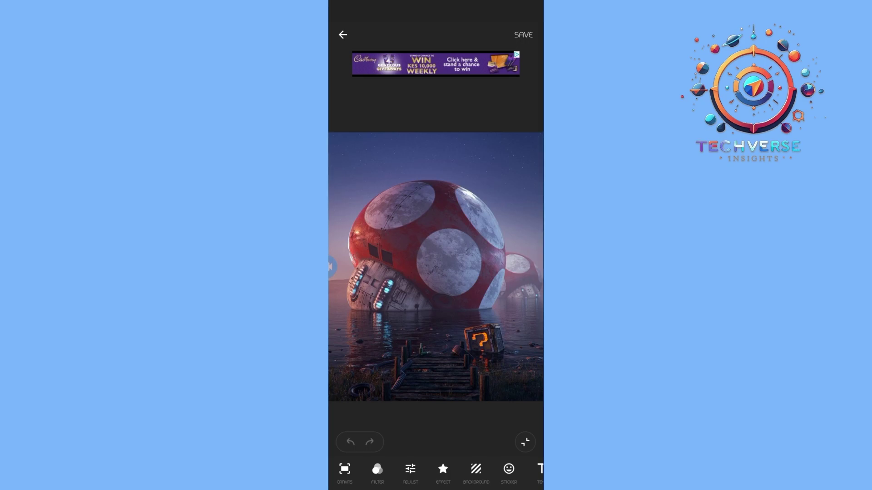
pyautogui.hscroll(5, 436, 472)
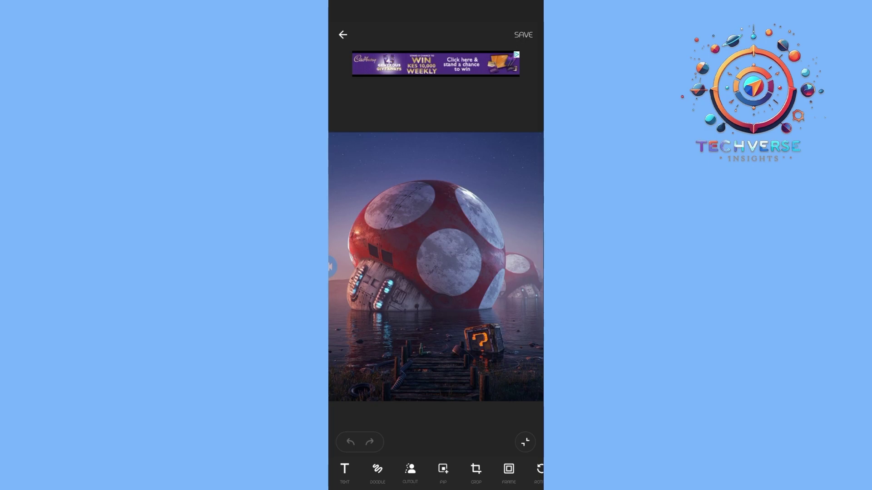
pyautogui.hscroll(-3, 437, 473)
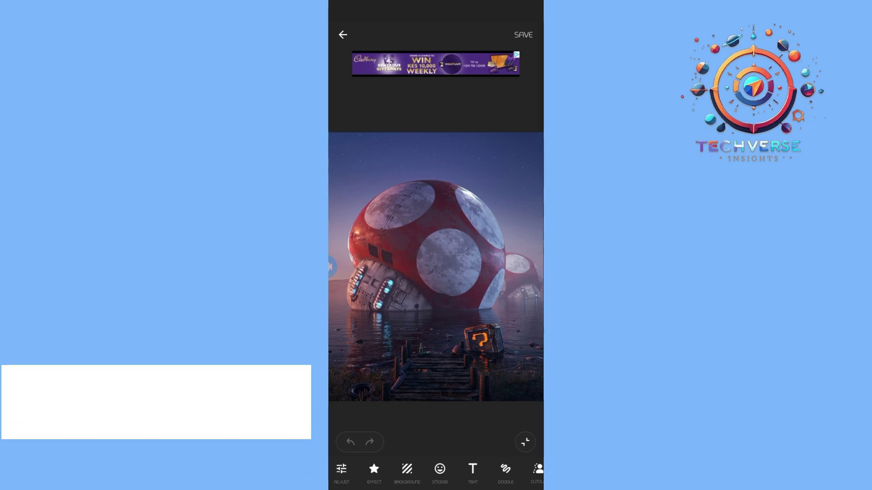
pyautogui.hscroll(3, 437, 473)
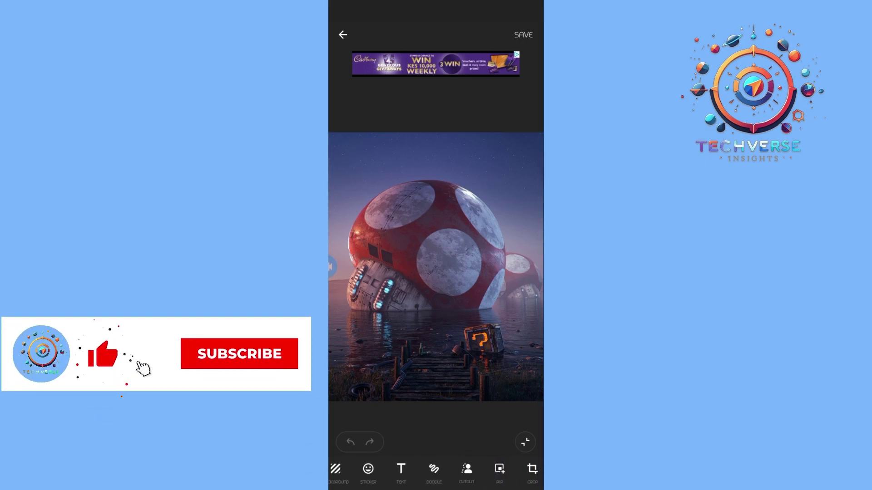
pyautogui.hscroll(3, 436, 470)
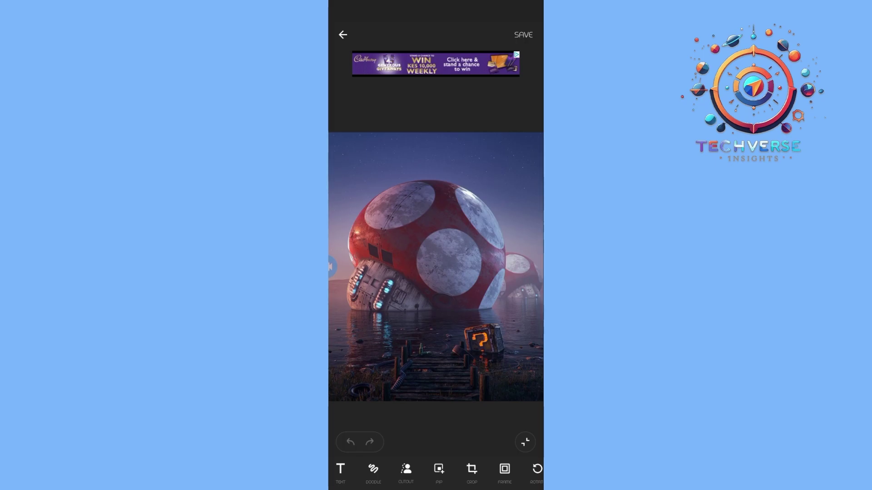
# - Trim the mushroom artwork from the top and sides to the question-mark box, then save it
pyautogui.click(471, 468)
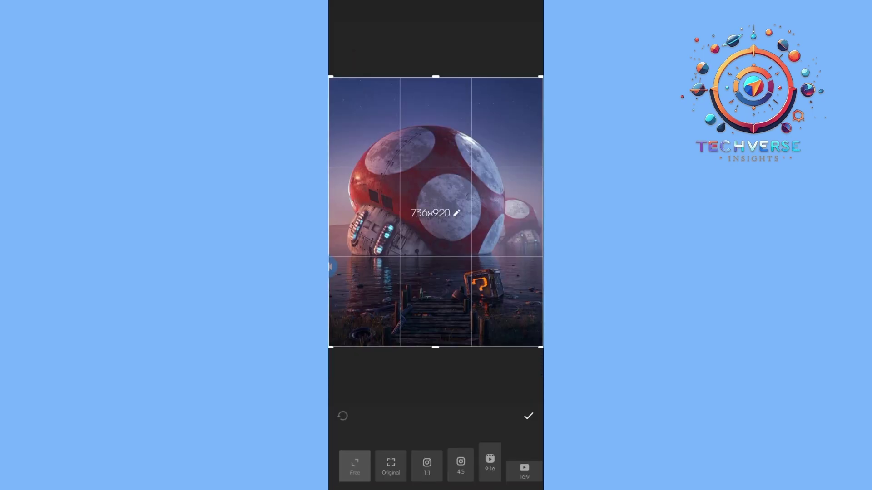
pyautogui.moveTo(435, 77); pyautogui.dragTo(436, 266)
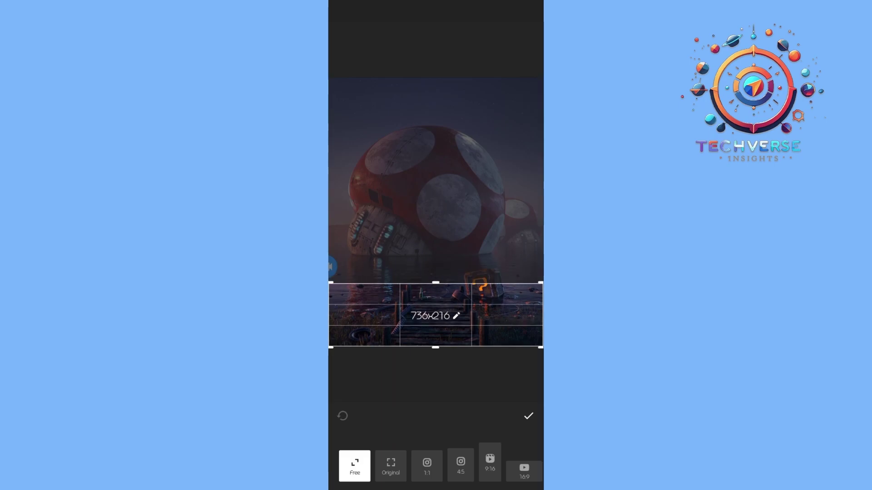
pyautogui.moveTo(330, 348); pyautogui.dragTo(451, 311)
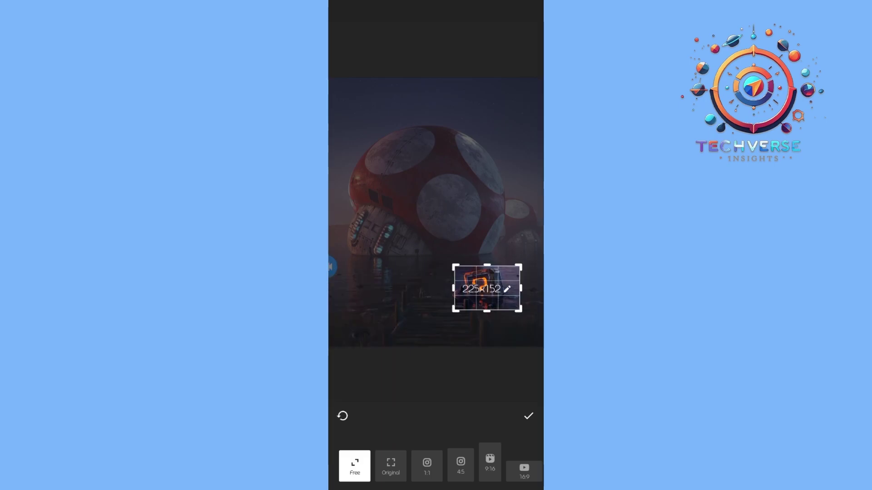
pyautogui.click(497, 287)
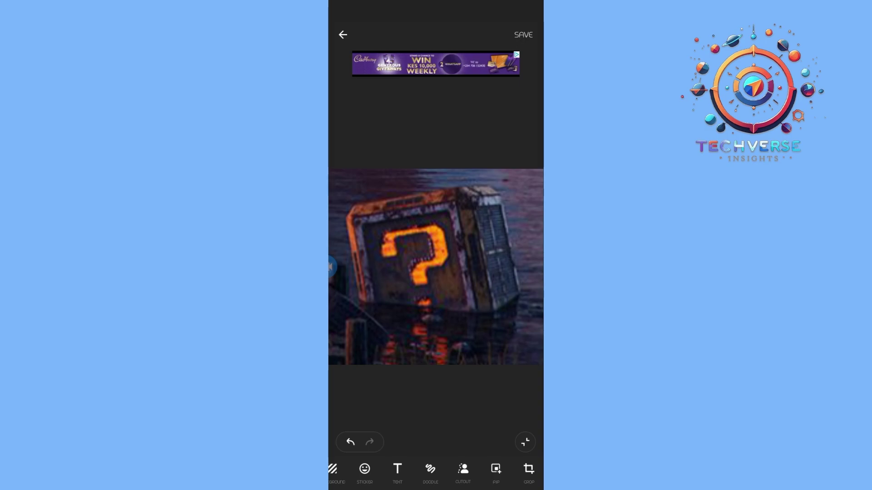
pyautogui.click(524, 34)
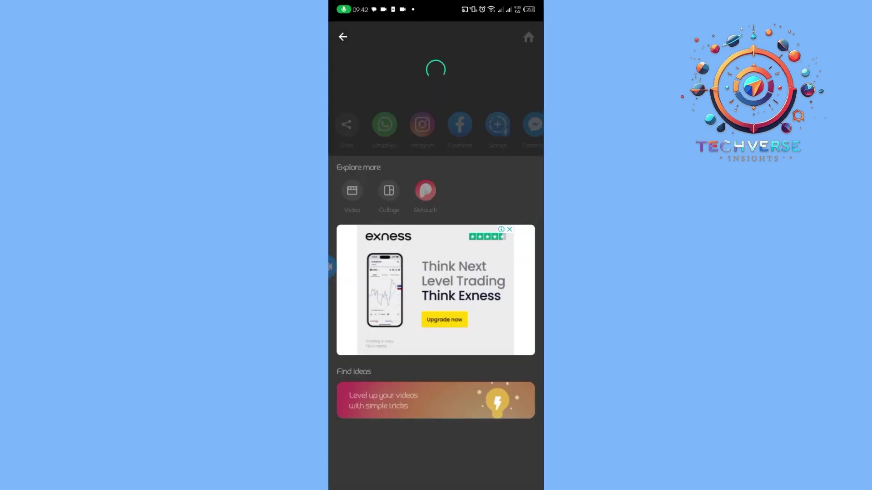
# - Dismiss the 'Enjoy using InShot?' and review prompts, then return home and close the Social folder
pyautogui.click(492, 270)
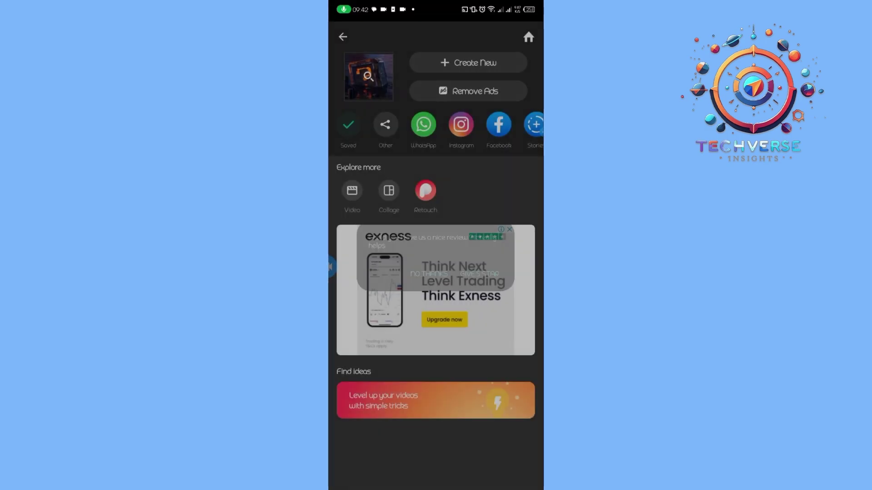
pyautogui.click(428, 274)
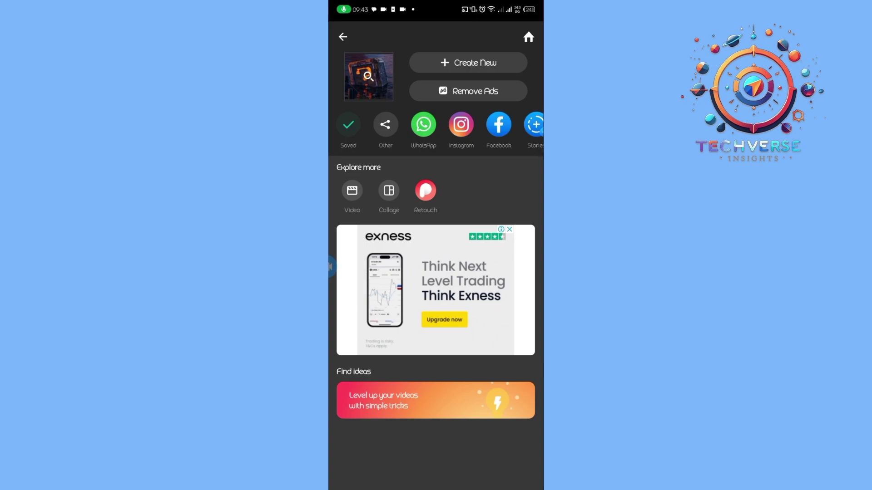
pyautogui.moveTo(436, 485); pyautogui.dragTo(436, 286)
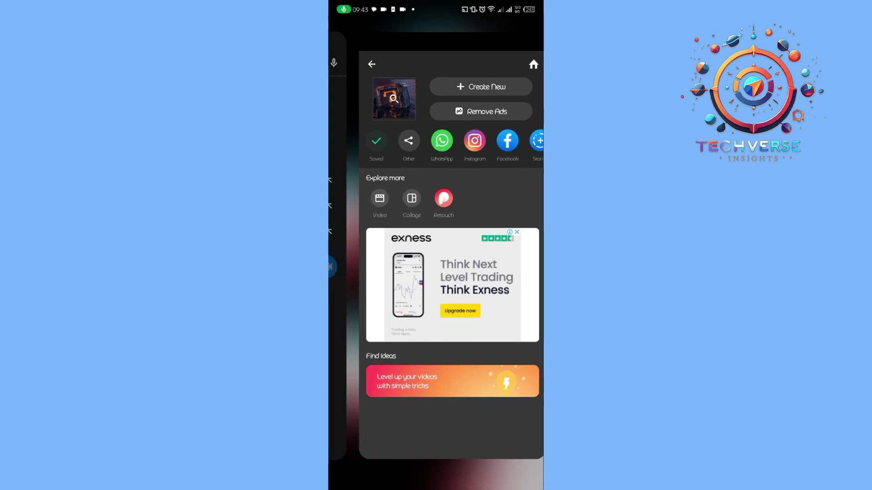
pyautogui.press('Escape')
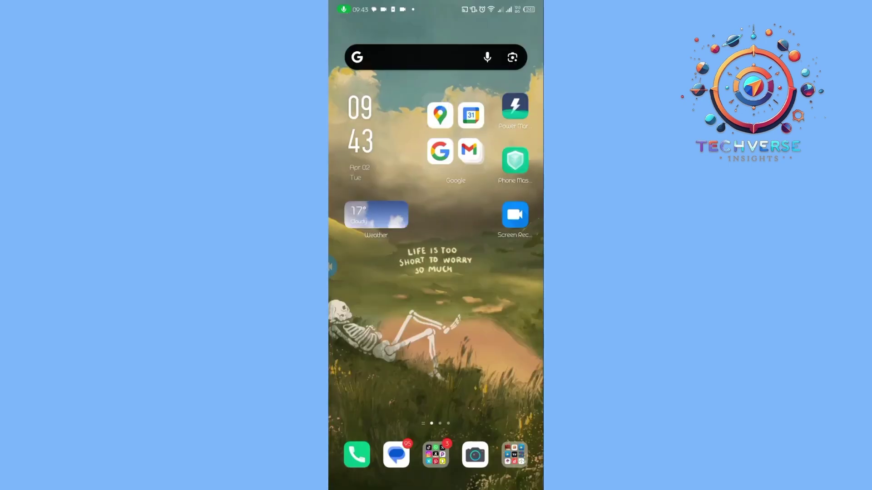